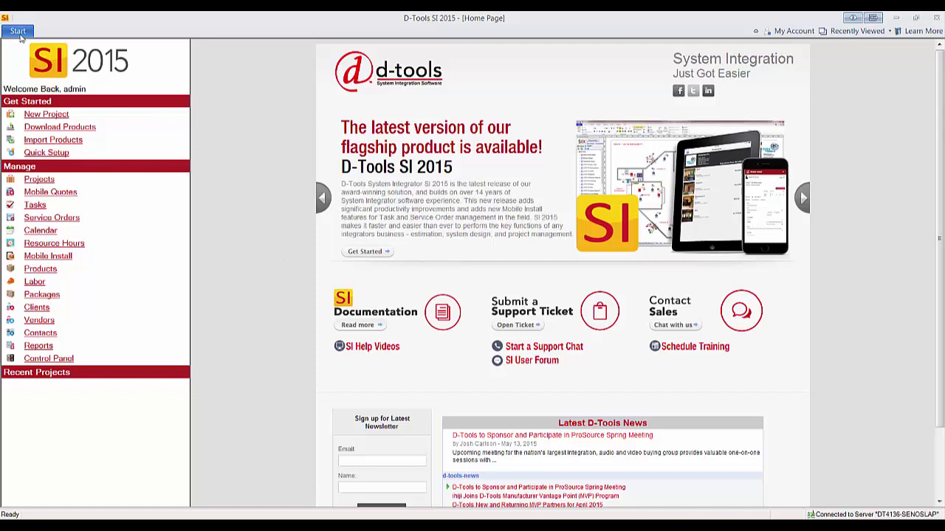
- Check out the Kesselrun Bar and Grill project from the Manage Projects list
left_click(28, 32)
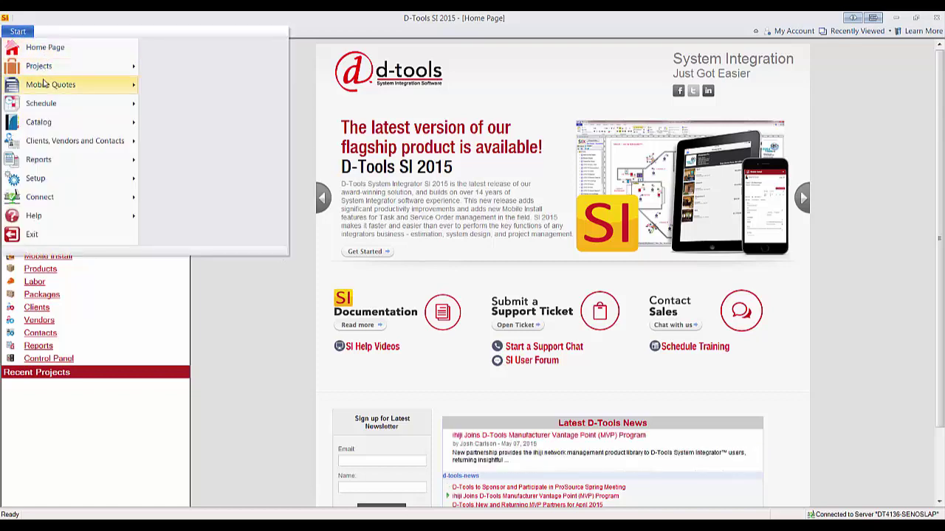
mouse_move(55, 67)
left_click(195, 61)
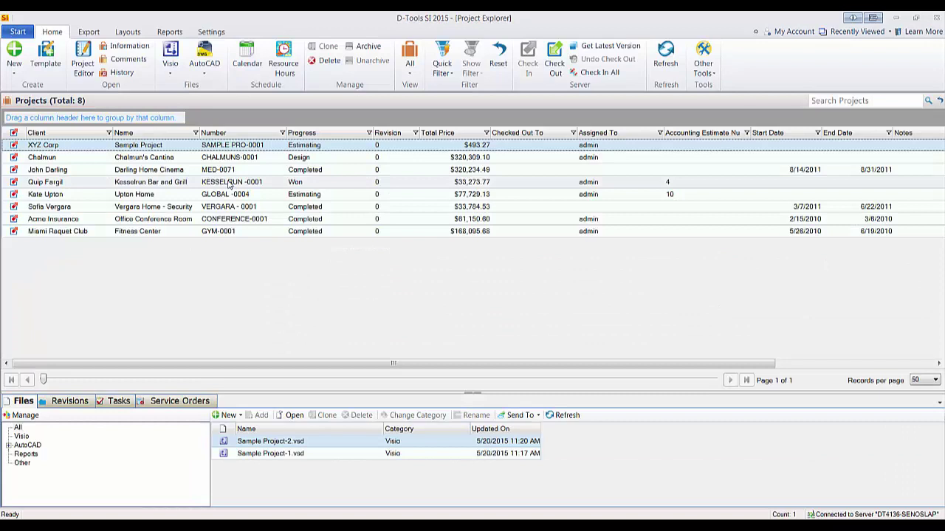
left_click(288, 183)
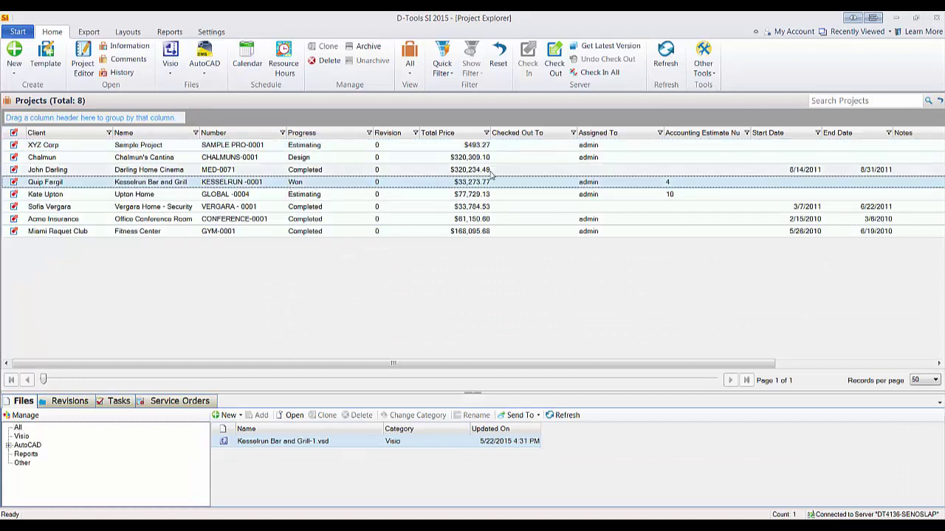
left_click(550, 74)
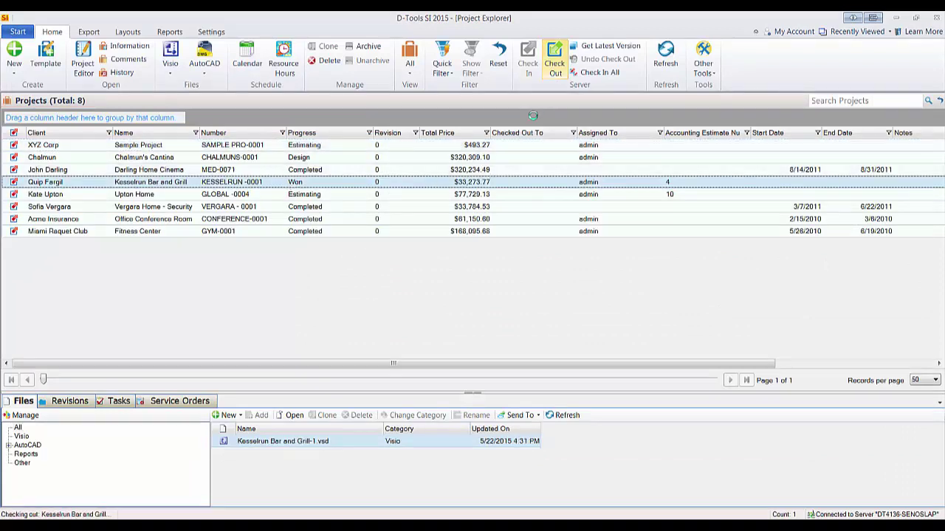
- Open the Kesselrun project in the Project Editor and review the QuickBooks Purchase Order Create options
double_click(393, 184)
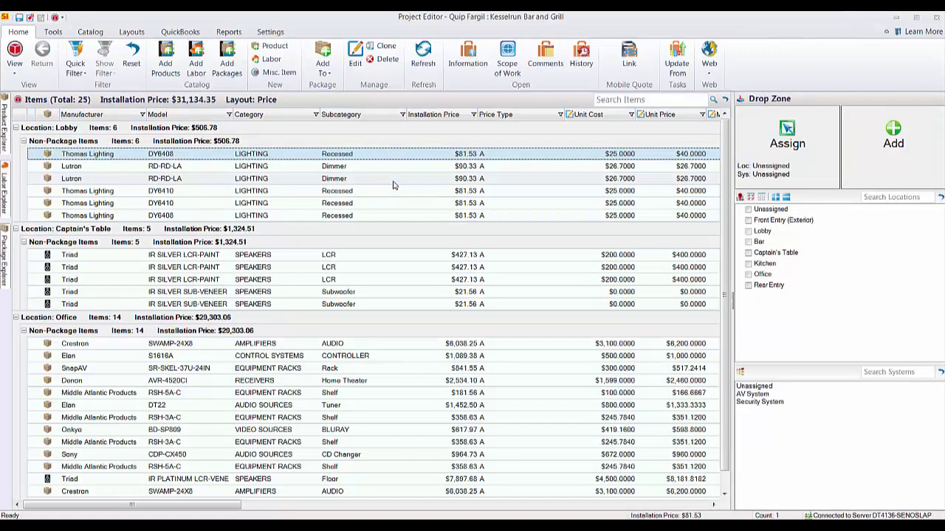
left_click(180, 34)
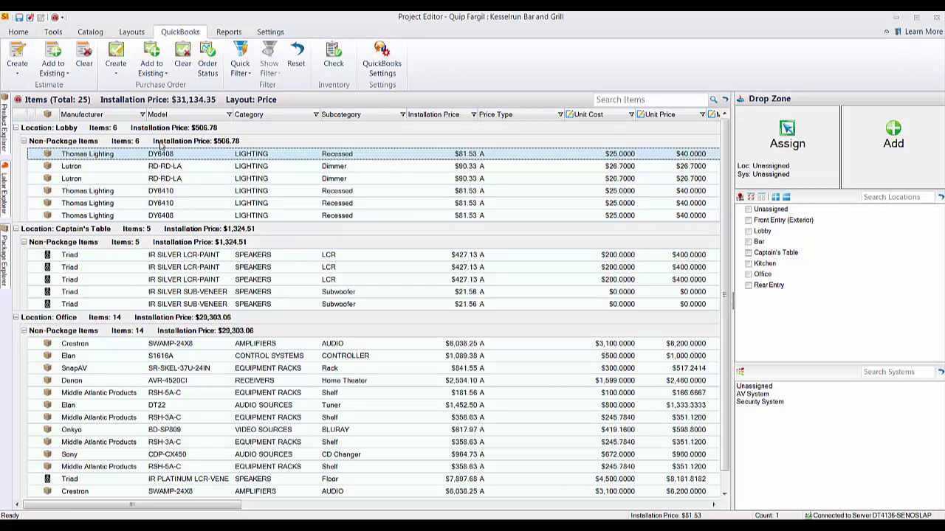
left_click(116, 73)
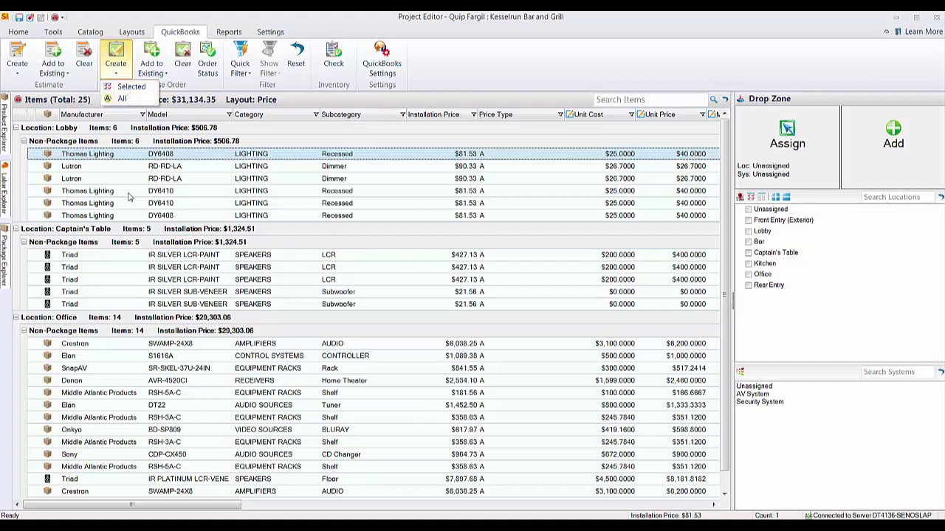
left_click(147, 180)
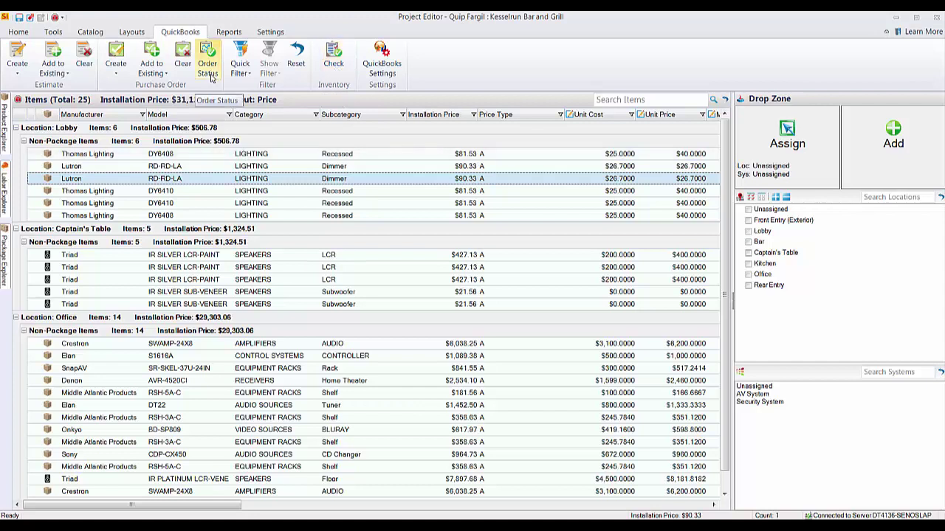
- Select the Lobby through Captain's Table items plus Triad IR PLATINUM, then create a purchase order from the selection
left_click(260, 214)
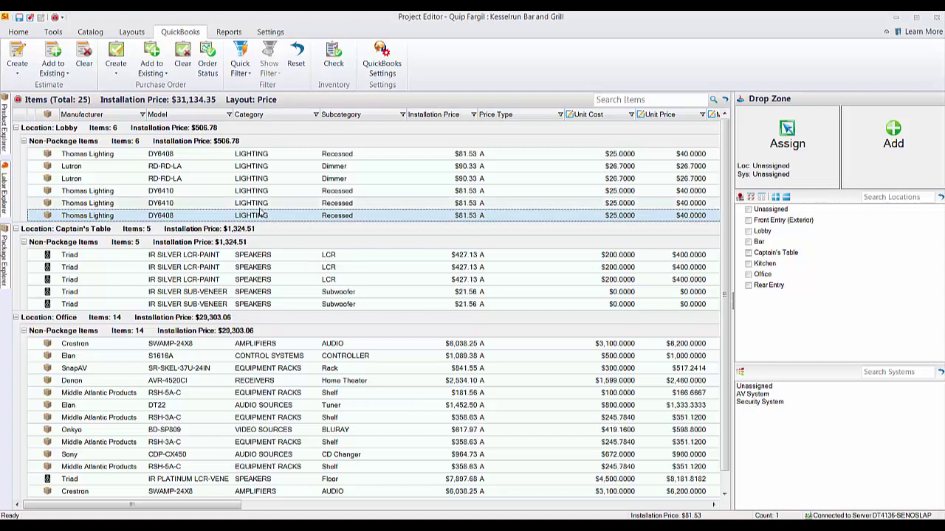
left_click(210, 155)
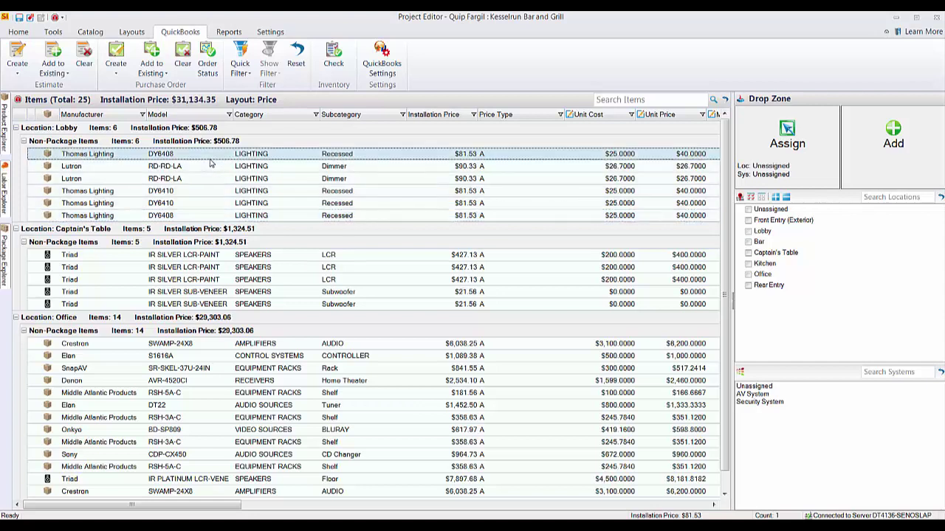
left_click(199, 305, "shift")
left_click(179, 479, "ctrl")
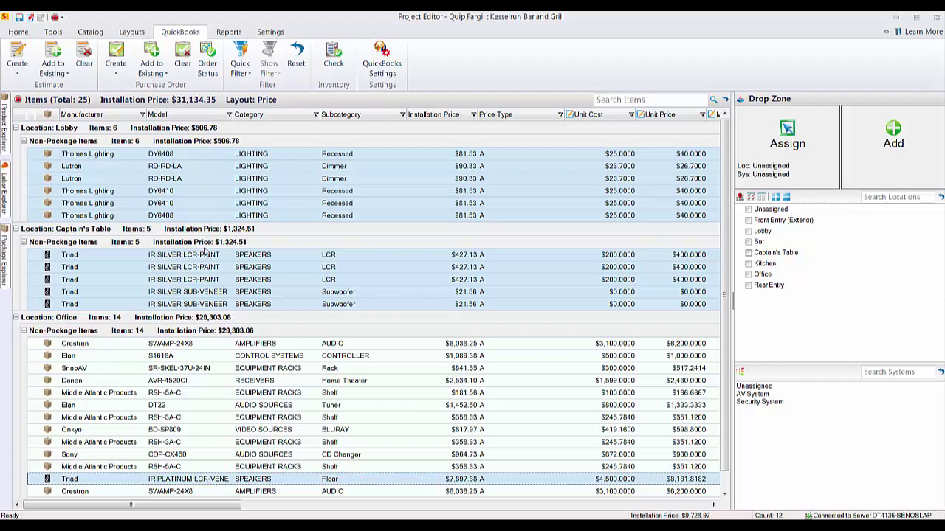
left_click(120, 76)
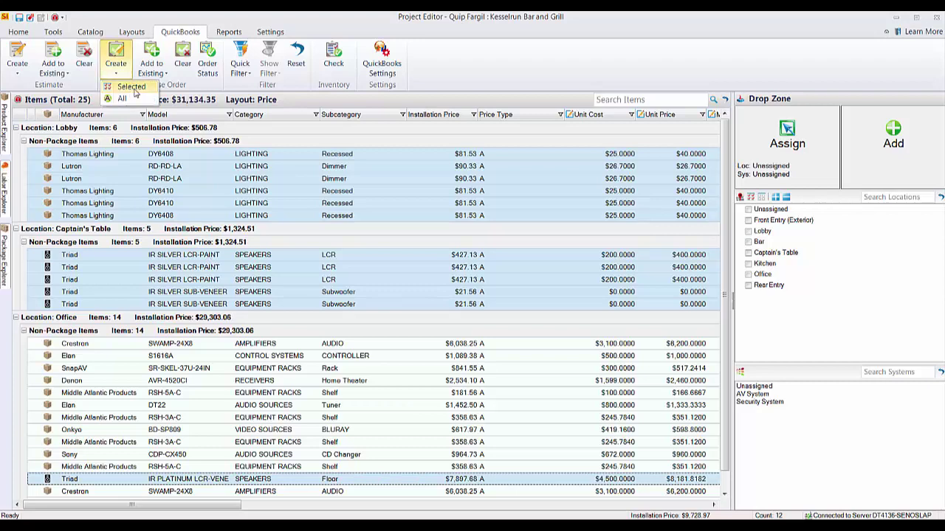
left_click(133, 88)
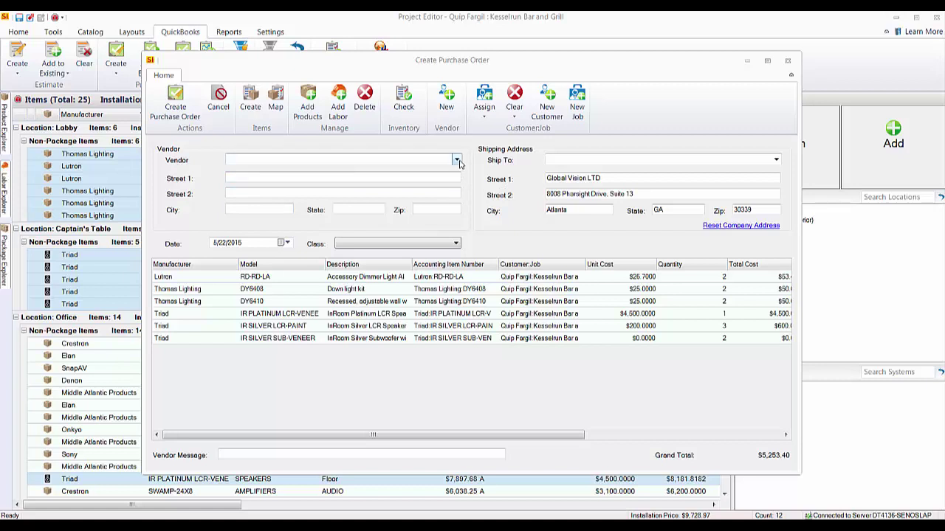
- Choose ACME Distribution as the purchase order vendor, leaving Ship To blank
left_click(457, 160)
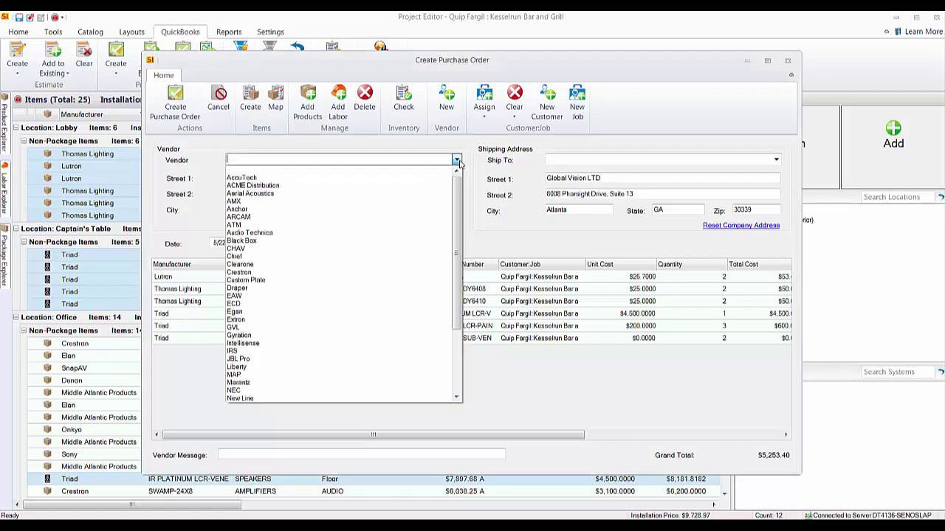
left_click(253, 186)
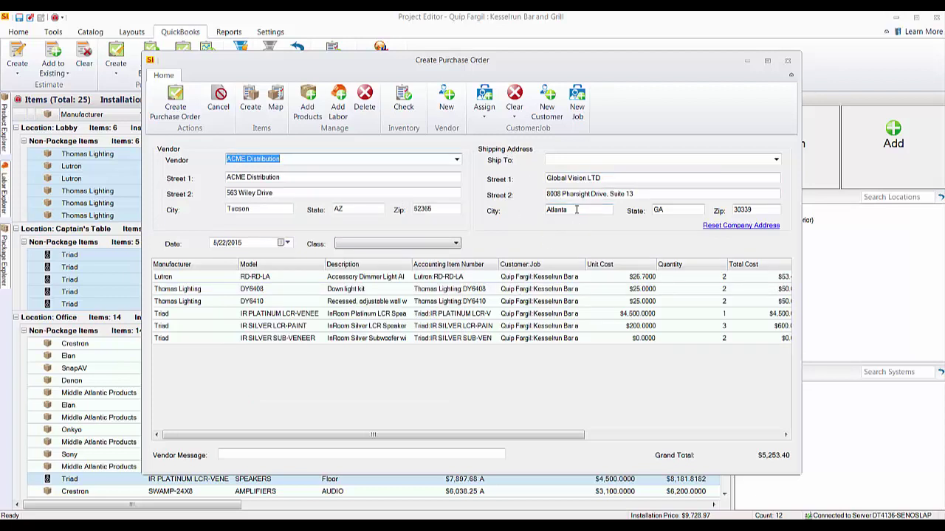
left_click(776, 161)
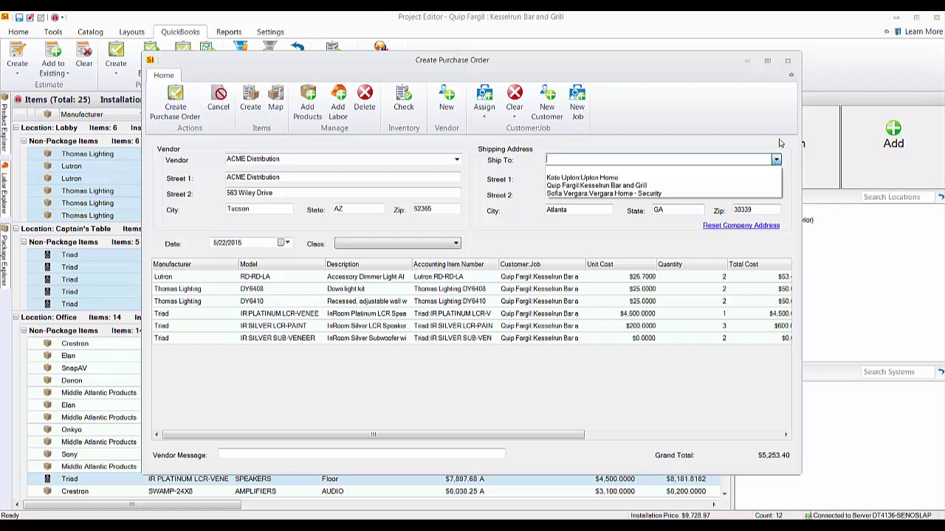
left_click(780, 142)
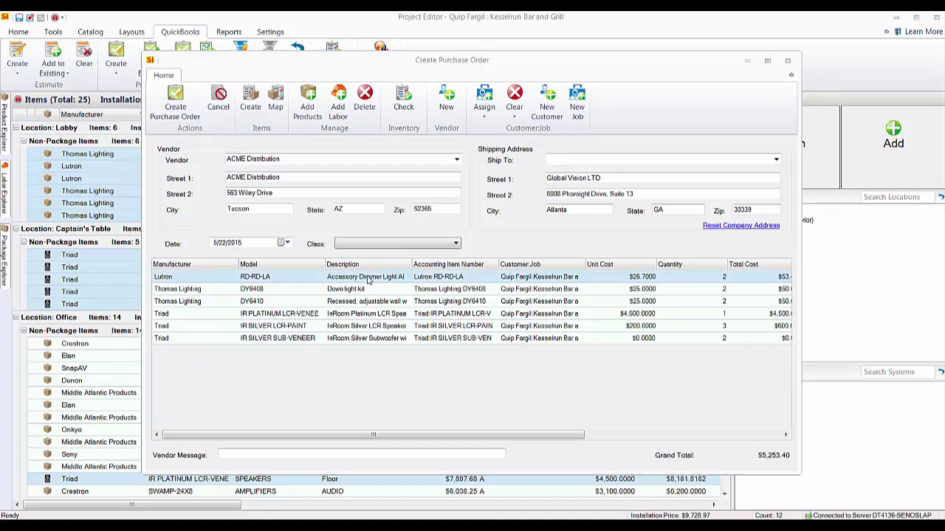
- Check inventory for the Triad IR SILVER LCR-PAINT line, which shows 2 units on hand
left_click(288, 327)
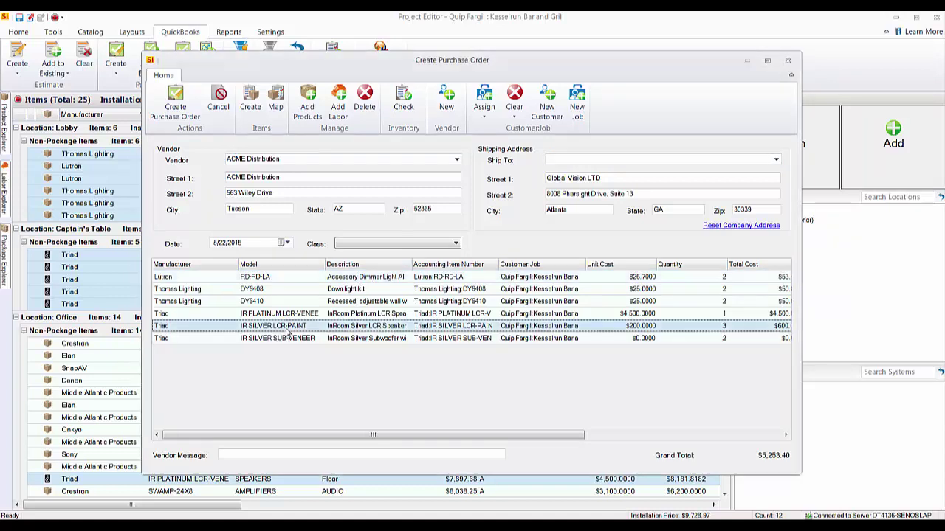
left_click(410, 118)
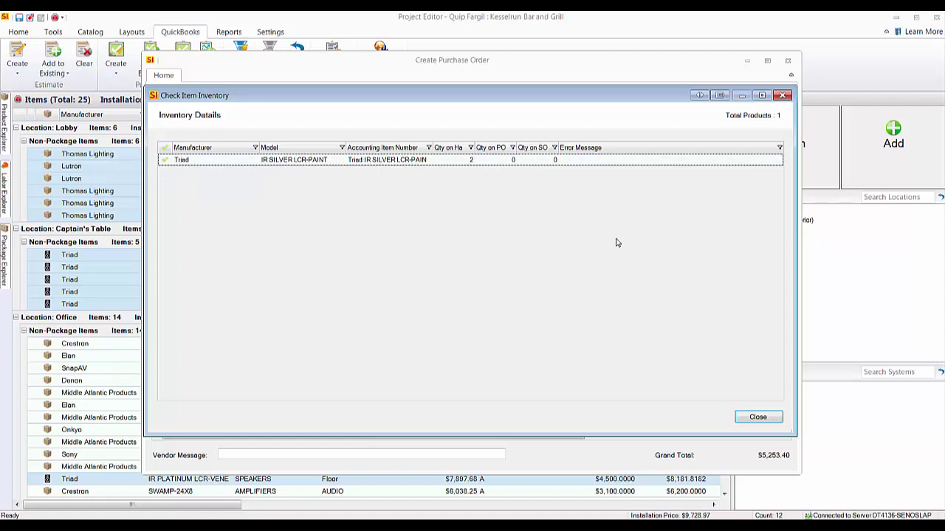
left_click(758, 418)
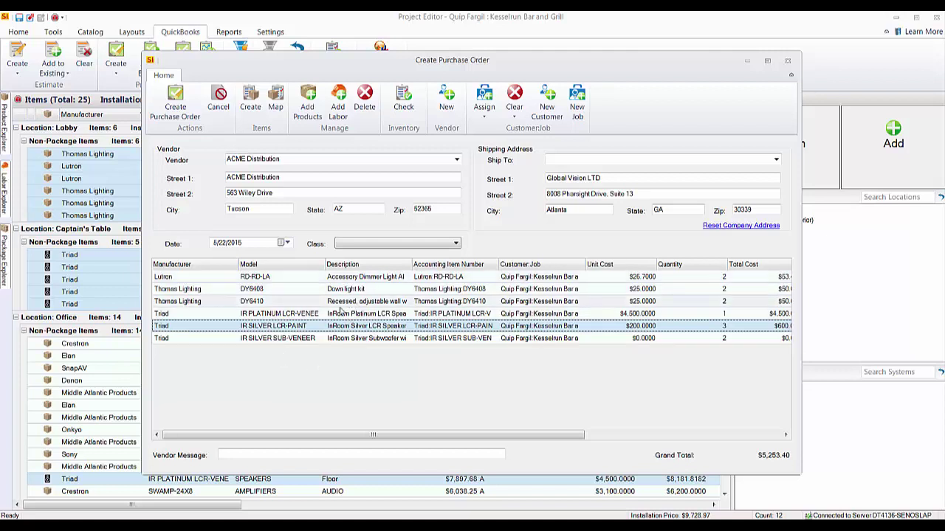
- Drag the Customer:Job column border wider so the line items' full job names are visible
left_click(308, 279)
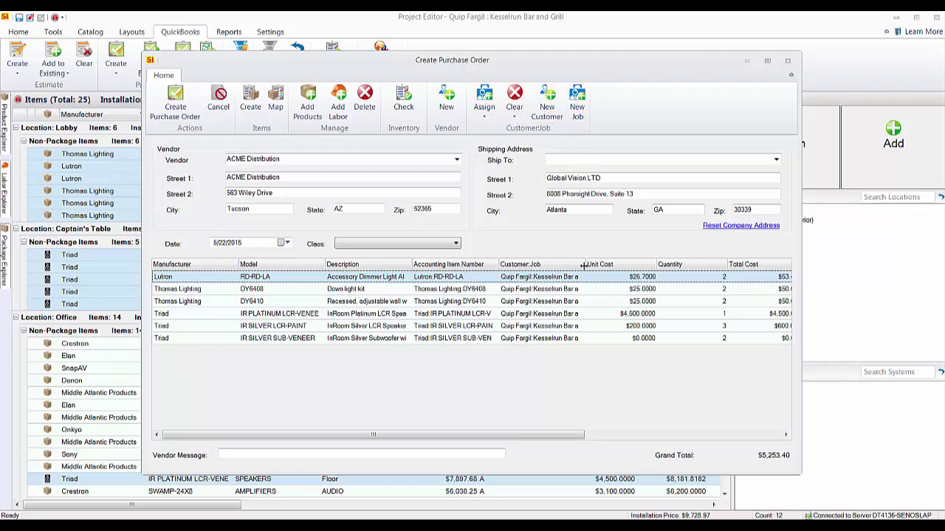
left_click_drag(583, 264, 655, 264)
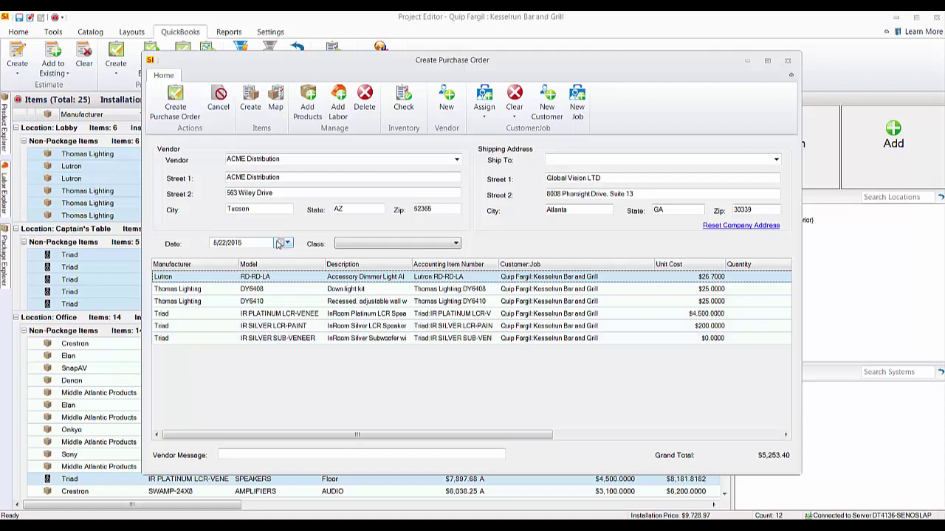
- Create the purchase order in QuickBooks as PO #2, confirm the saved message, and save the project
left_click(174, 105)
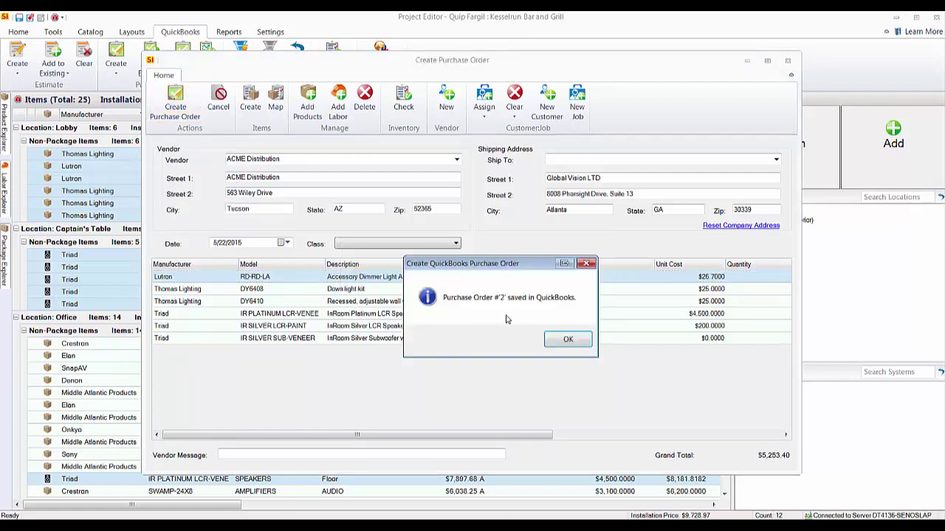
left_click(570, 341)
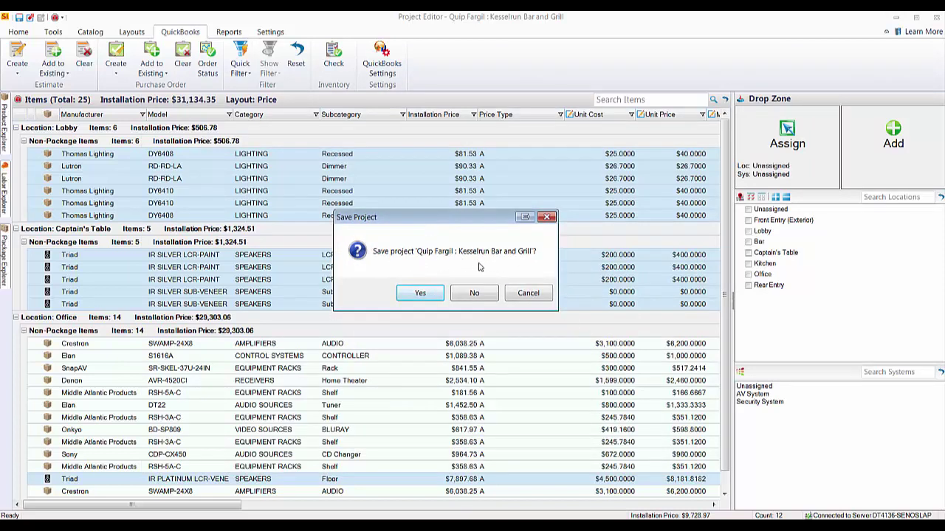
left_click(418, 294)
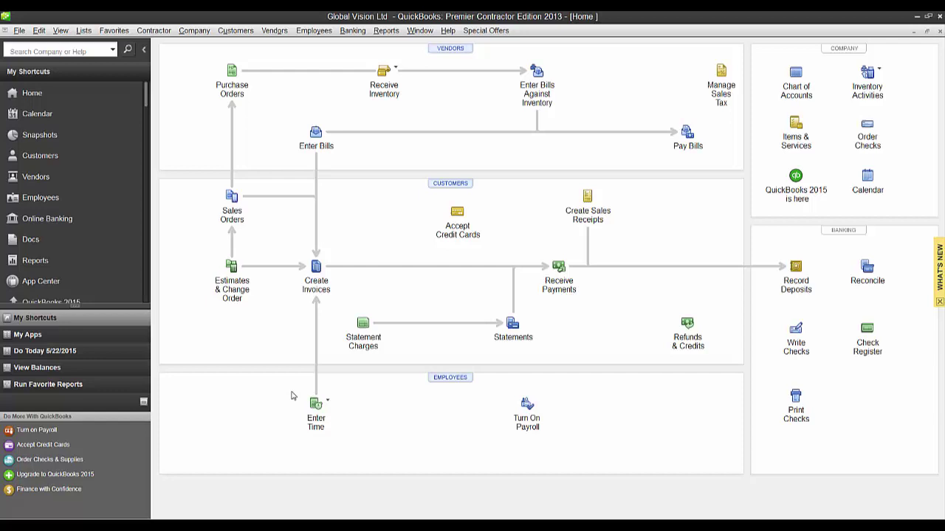
- Open QuickBooks Purchase Orders and step back to PO #2 for ACME Distribution, totalling $5,253.40
left_click(234, 92)
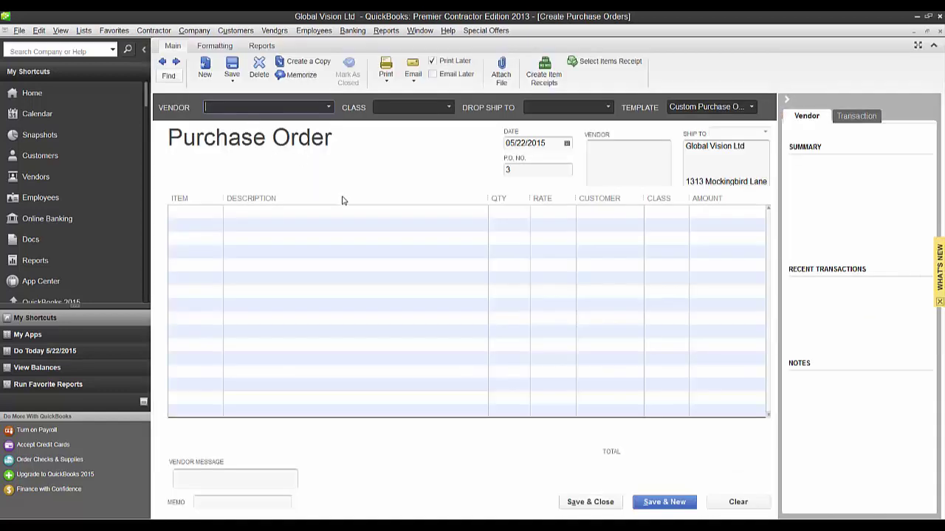
left_click(164, 63)
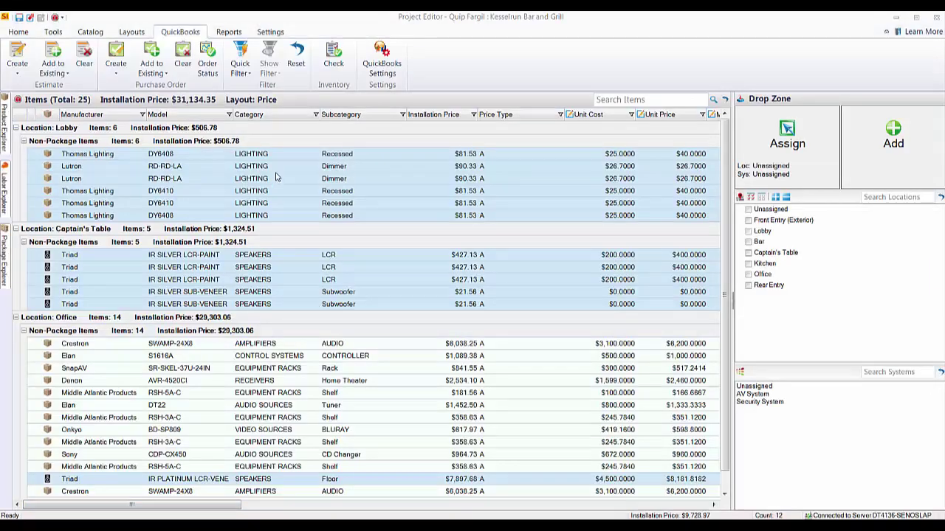
left_click(209, 68)
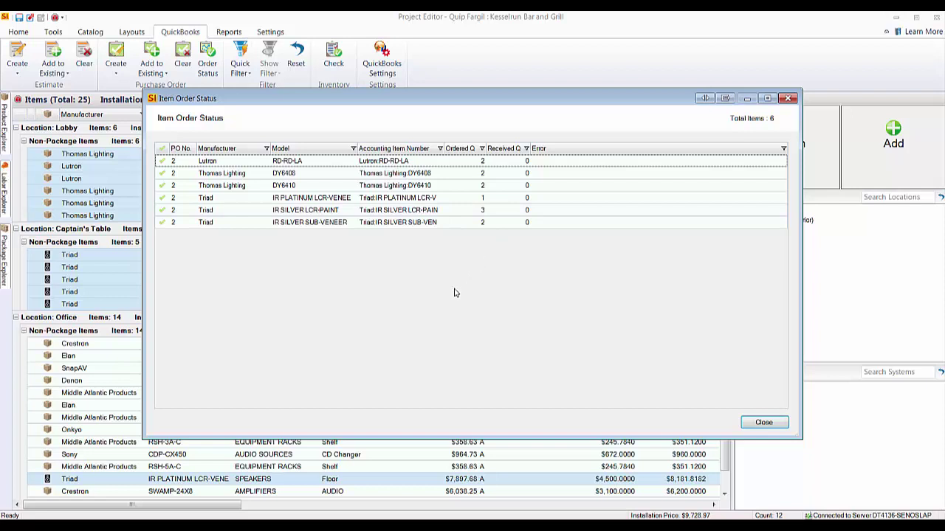
left_click(756, 426)
left_click(764, 424)
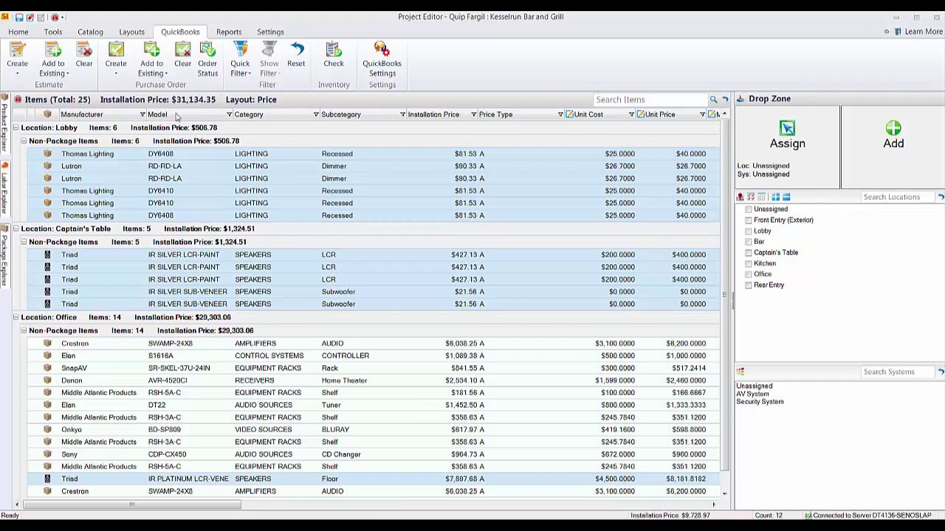
- Switch the item grid to the Order layout, showing the items as Ordered on PO 2
left_click(132, 33)
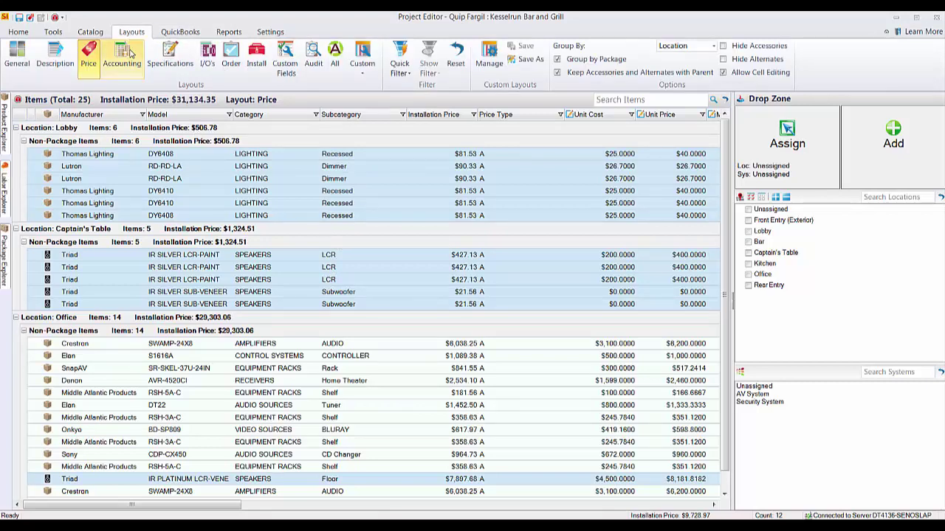
left_click(233, 58)
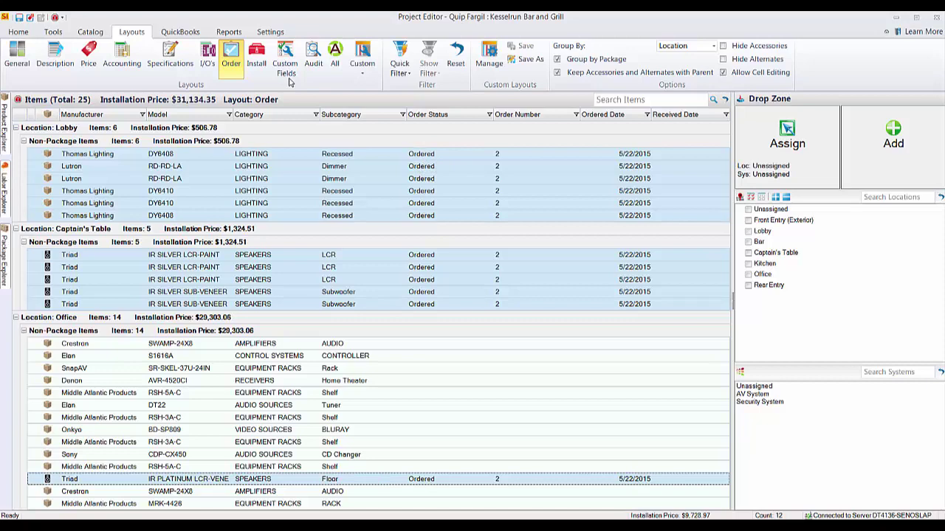
left_click(188, 32)
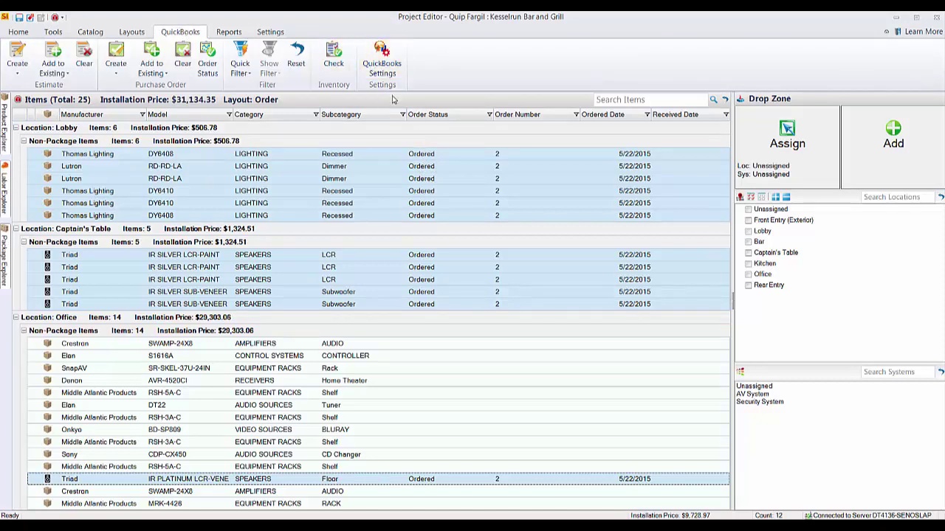
left_click(382, 62)
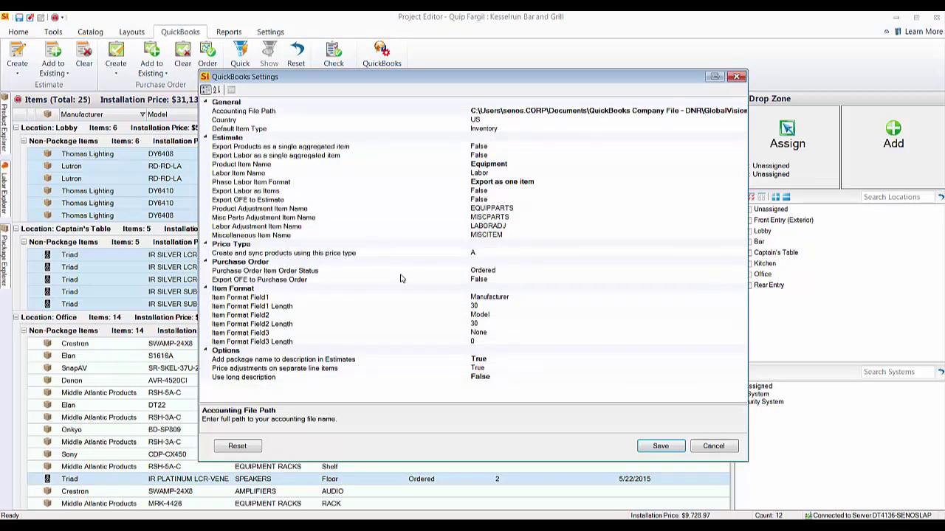
left_click(526, 271)
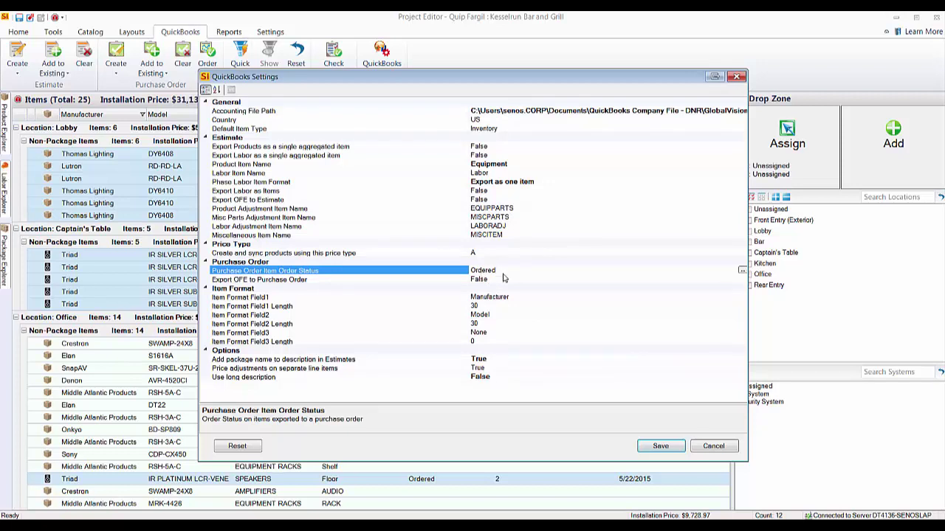
left_click(742, 271)
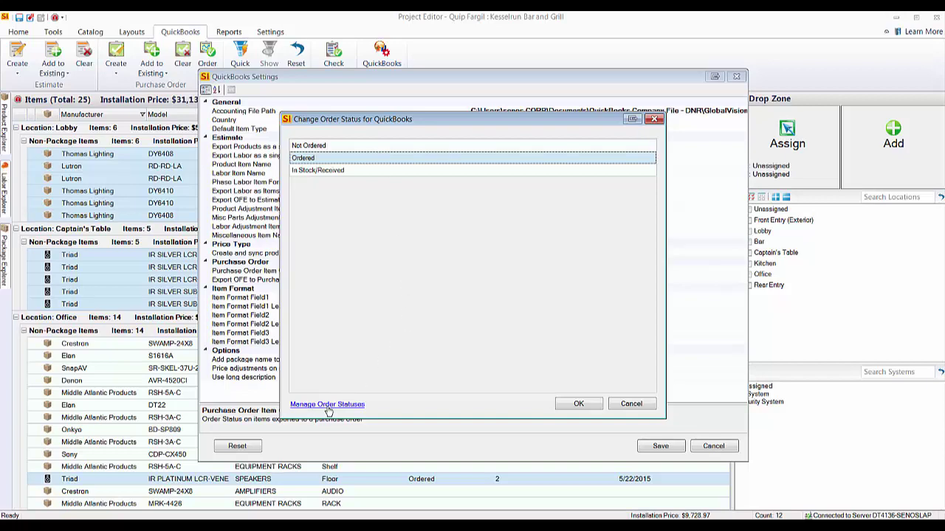
left_click(633, 405)
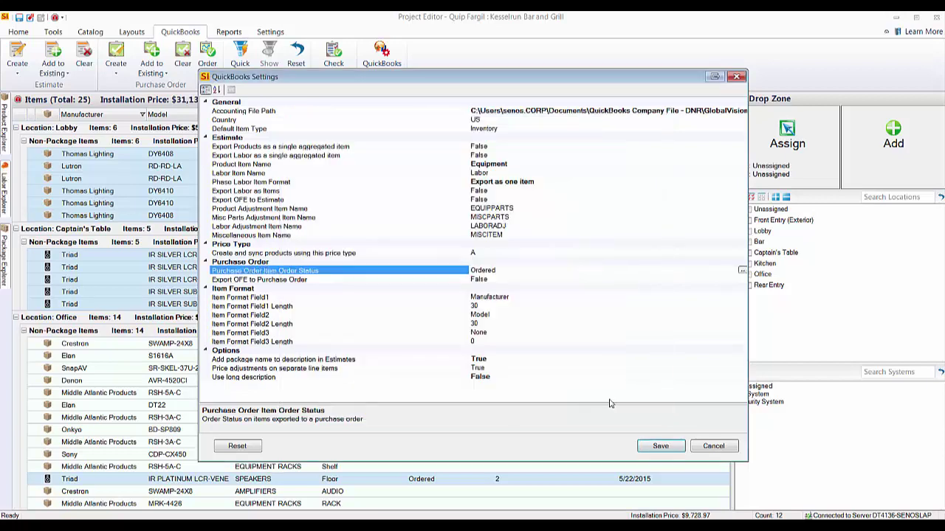
left_click(712, 448)
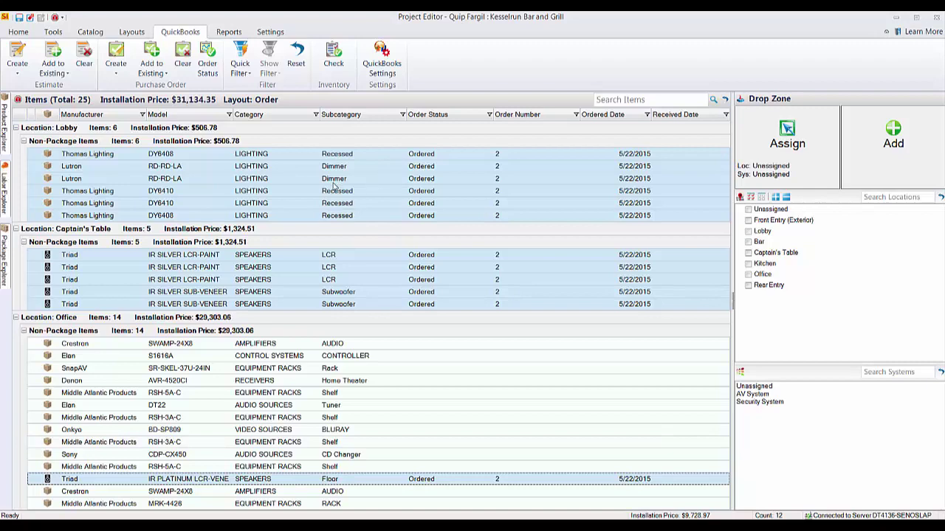